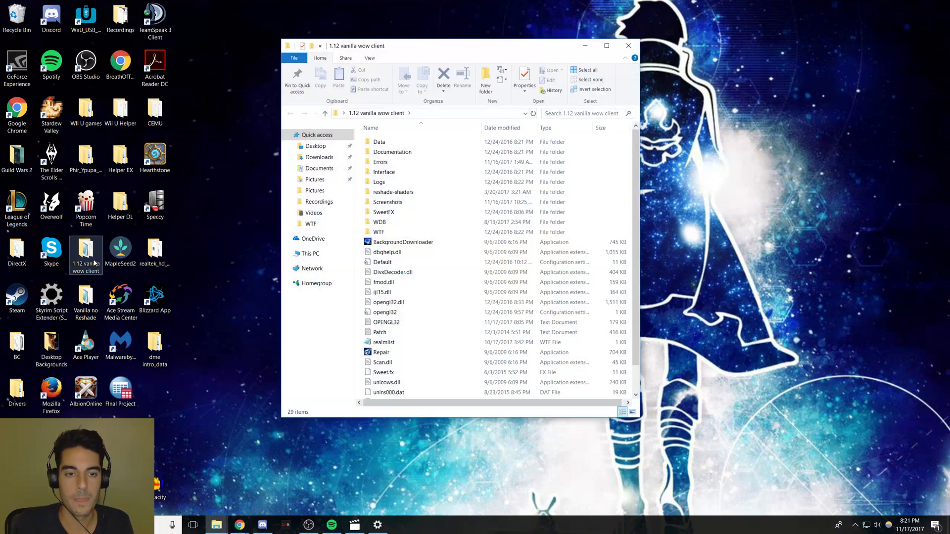
# Open Config.wtf from the client's WTF folder in Notepad
pyautogui.doubleClick(463, 233)
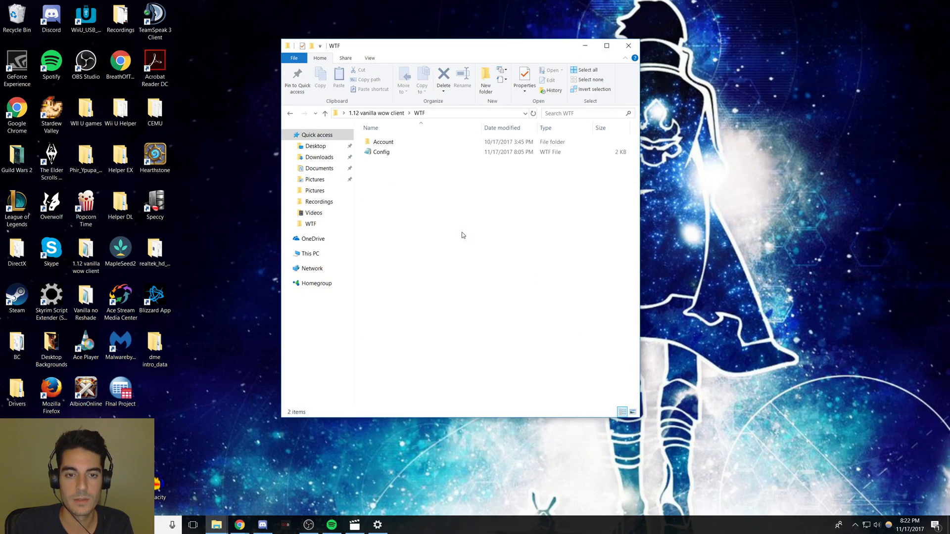
pyautogui.doubleClick(407, 153)
# Move Notepad aside and scroll horizontally through the long SET lines of Config.wtf
pyautogui.moveTo(615, 48); pyautogui.dragTo(472, 49)
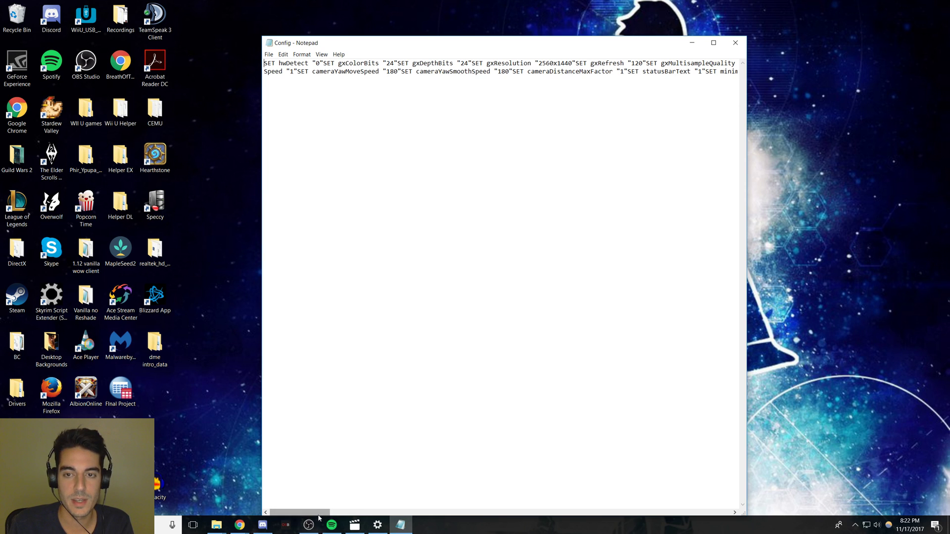
pyautogui.moveTo(318, 515); pyautogui.dragTo(411, 516)
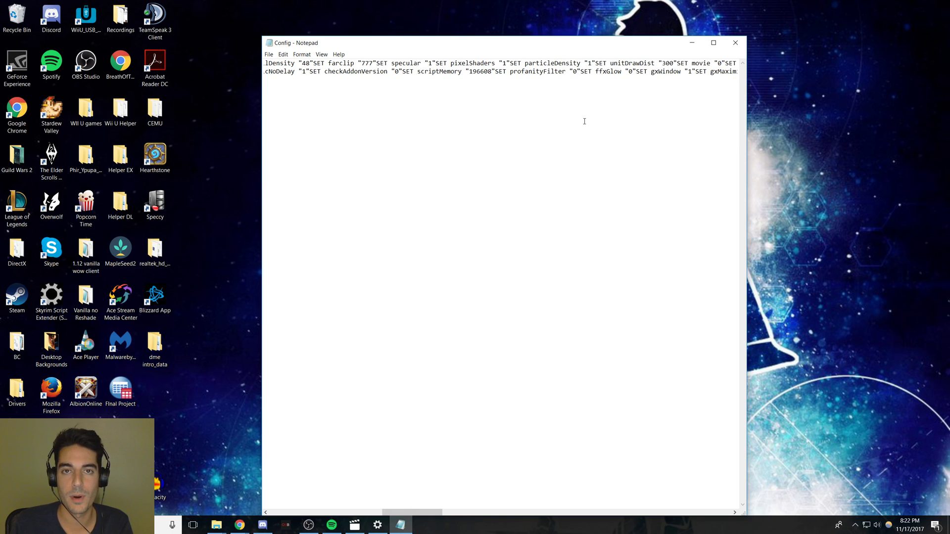
pyautogui.moveTo(413, 514); pyautogui.dragTo(464, 512)
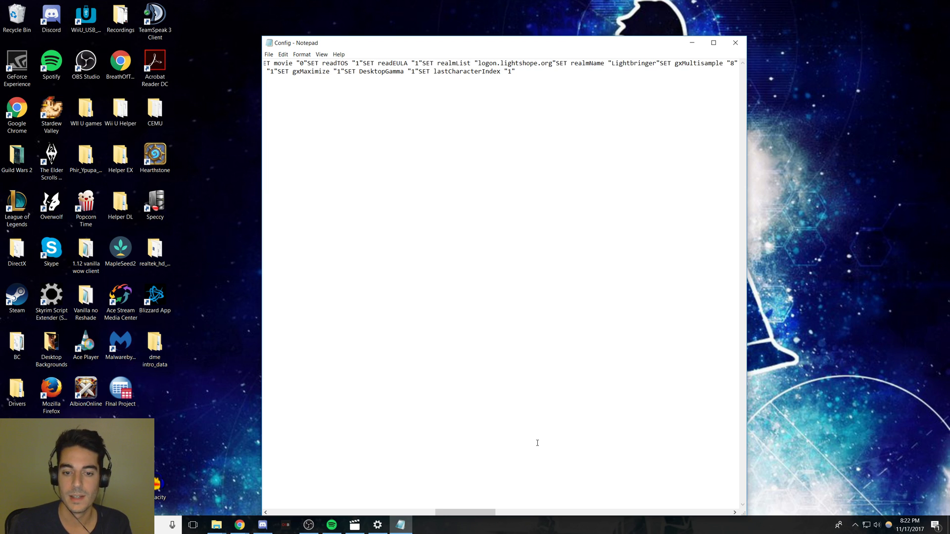
pyautogui.moveTo(465, 512); pyautogui.dragTo(317, 496)
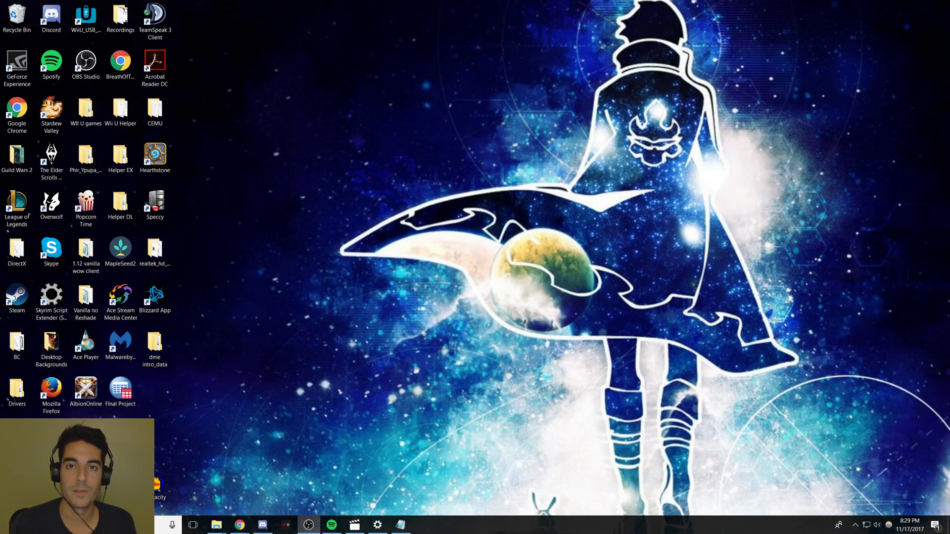
# Create a WoW - Shortcut to the WoW application in the 1.12 vanilla wow client folder
pyautogui.doubleClick(86, 252)
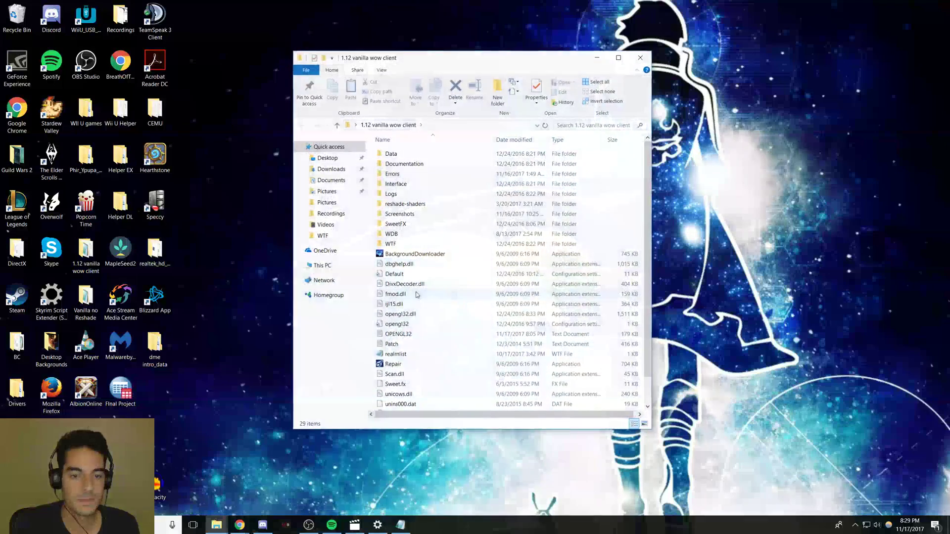
pyautogui.scroll(-1, 406, 321)
pyautogui.rightClick(405, 395)
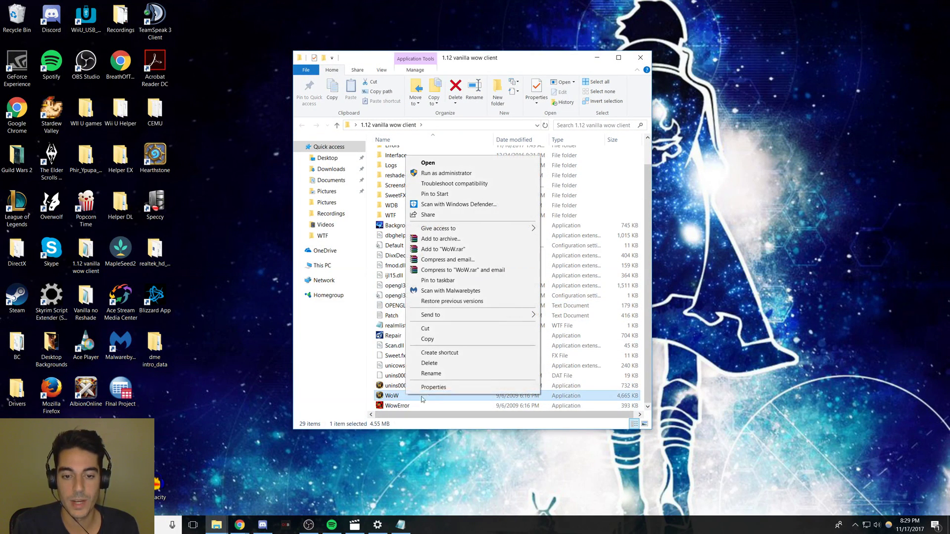
pyautogui.click(440, 353)
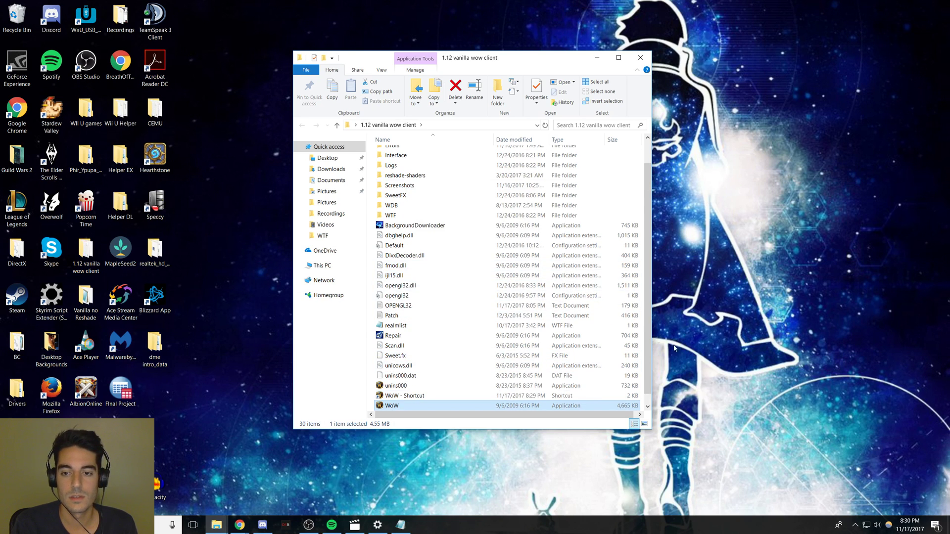
pyautogui.click(429, 397)
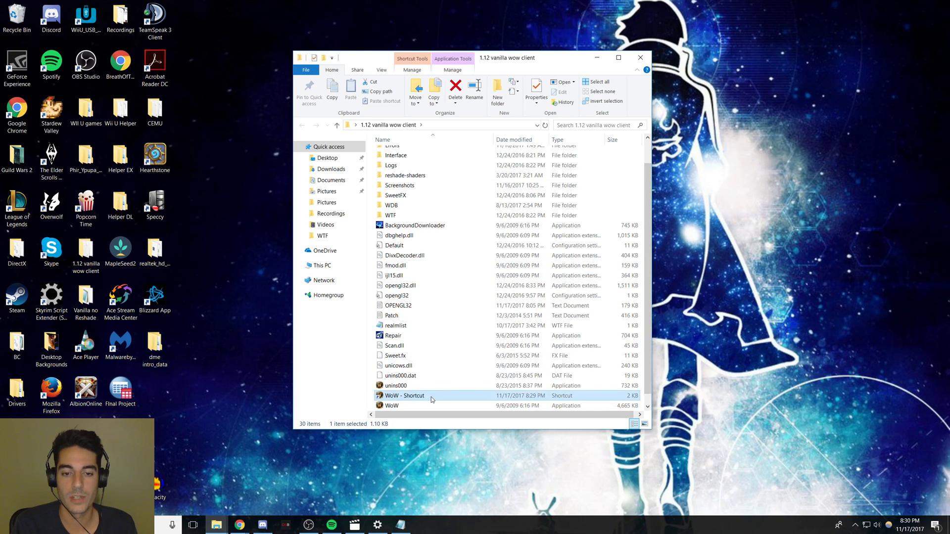
pyautogui.rightClick(431, 396)
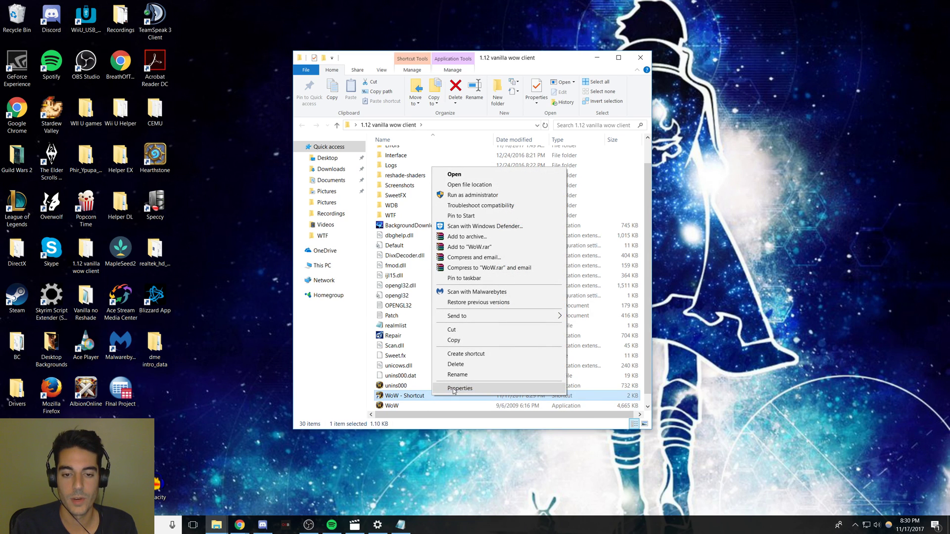
# Append -console to the WoW - Shortcut's Target path and apply it
pyautogui.click(454, 389)
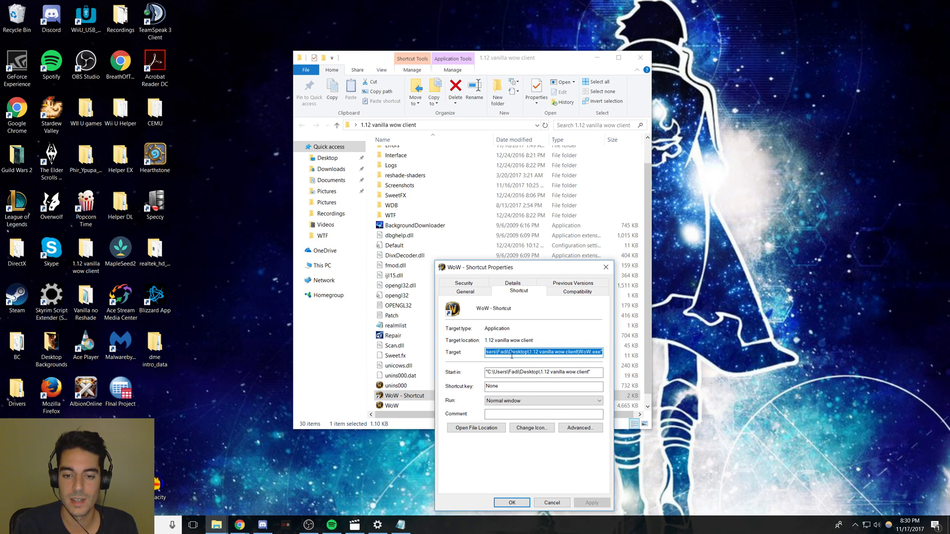
pyautogui.click(602, 353)
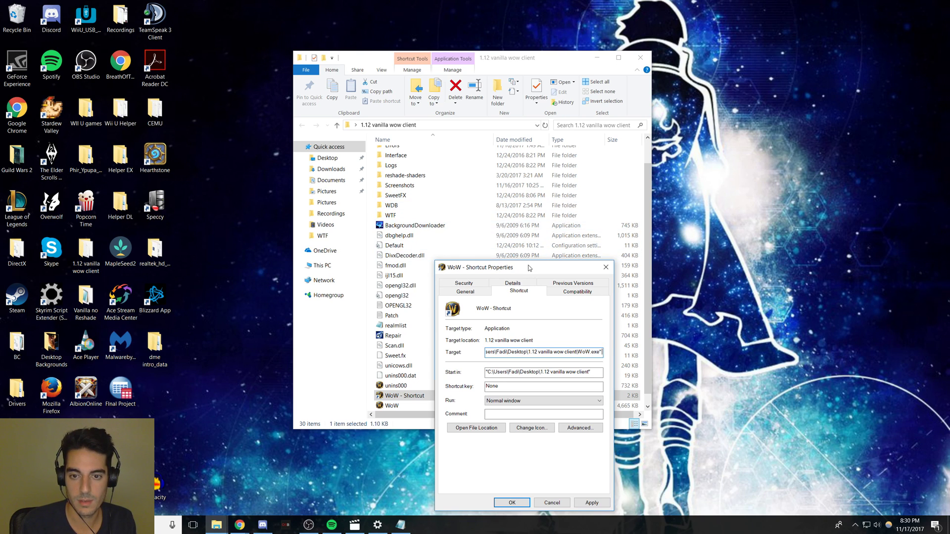
pyautogui.moveTo(530, 267); pyautogui.dragTo(496, 228)
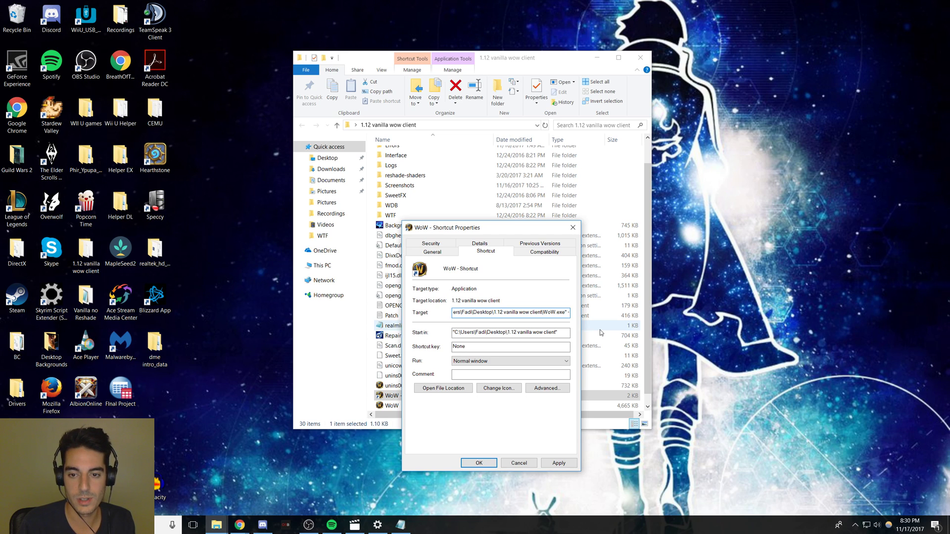
pyautogui.write('-console')
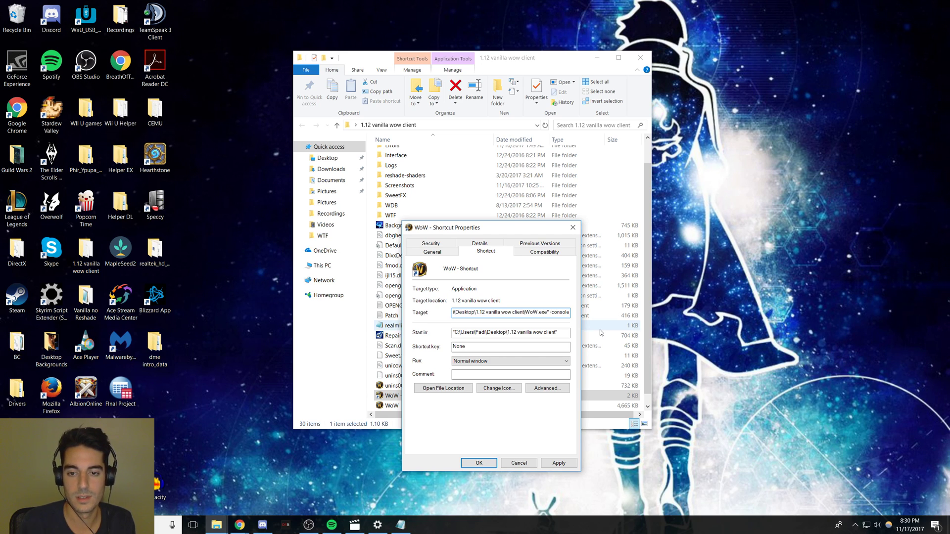
pyautogui.click(558, 463)
pyautogui.click(478, 467)
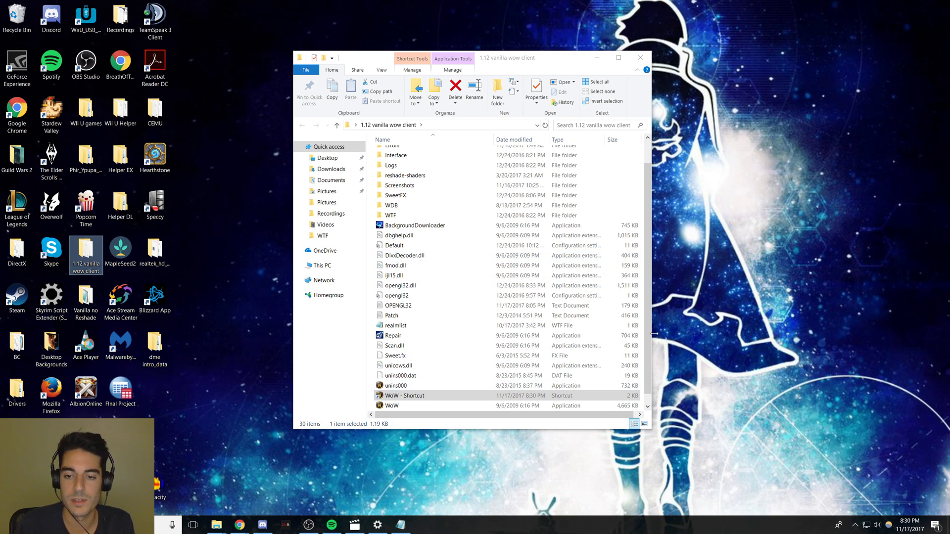
pyautogui.moveTo(647, 334); pyautogui.dragTo(647, 346)
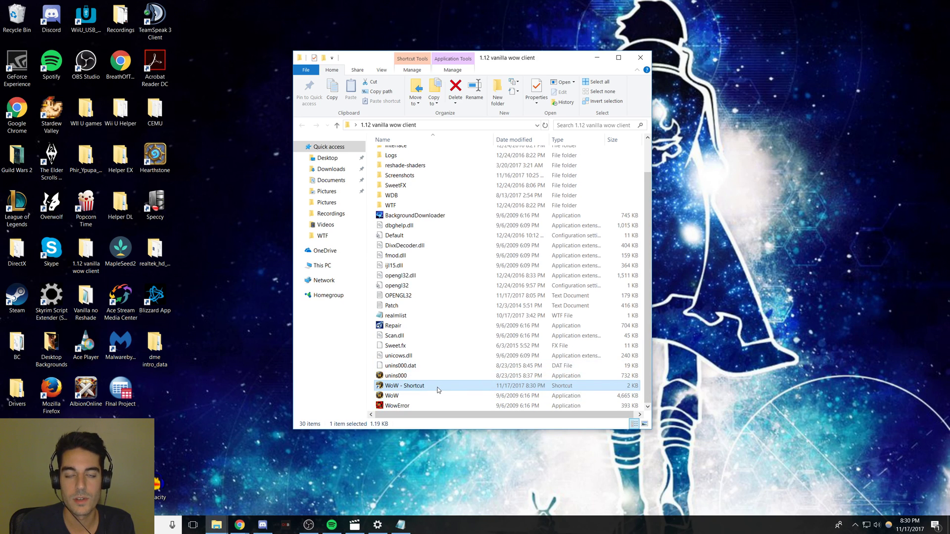
# Launch WoW from the new shortcut and open the in-game developer console
pyautogui.doubleClick(437, 388)
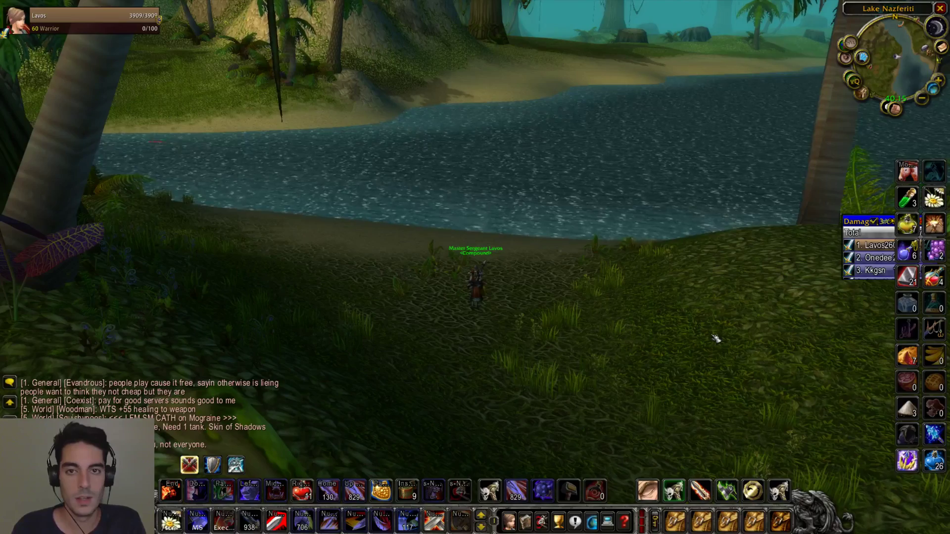
pyautogui.press('Escape')
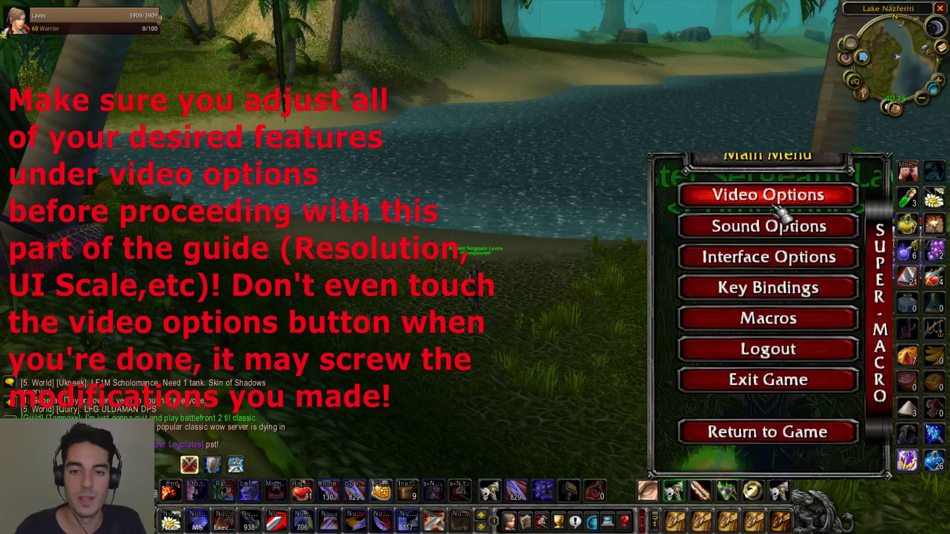
pyautogui.press('Escape')
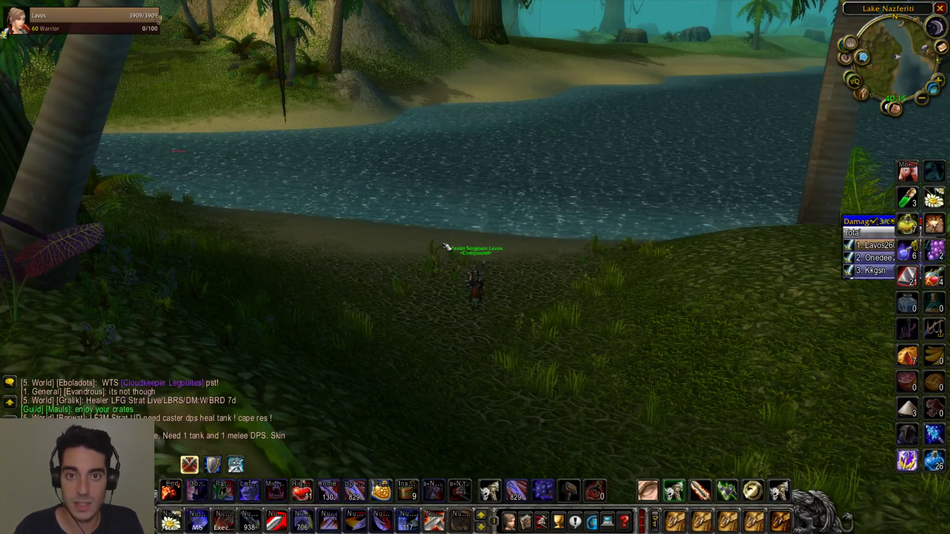
pyautogui.press('`')
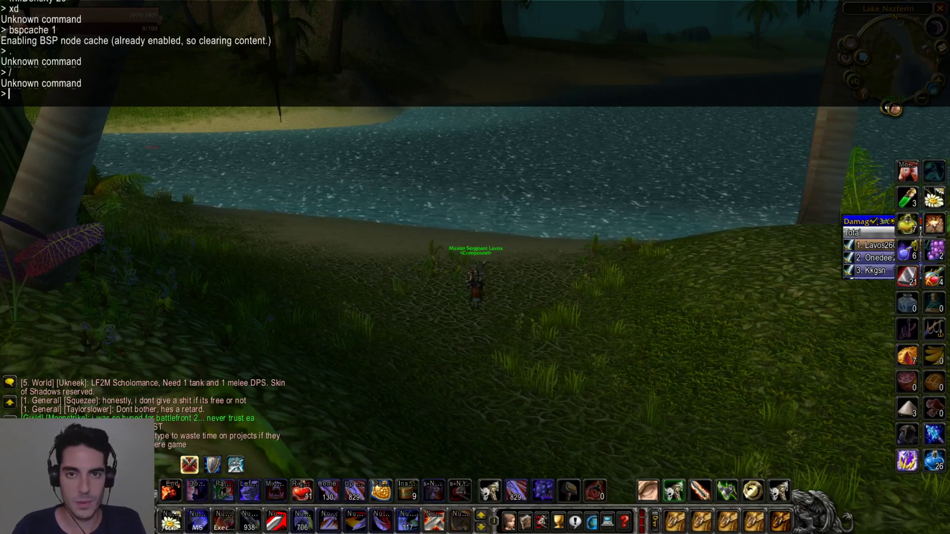
# Run frillDensity 256 in the console
pyautogui.write('frill')
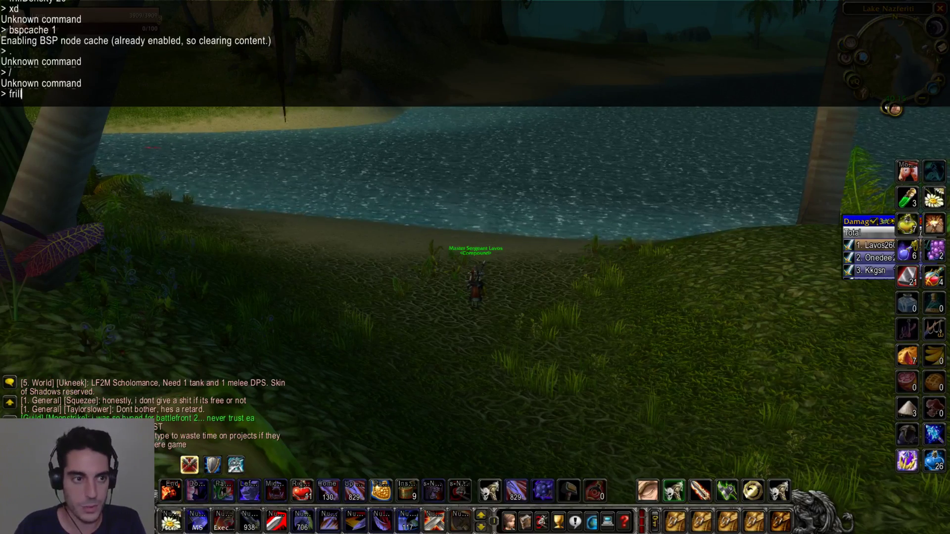
pyautogui.write('Density')
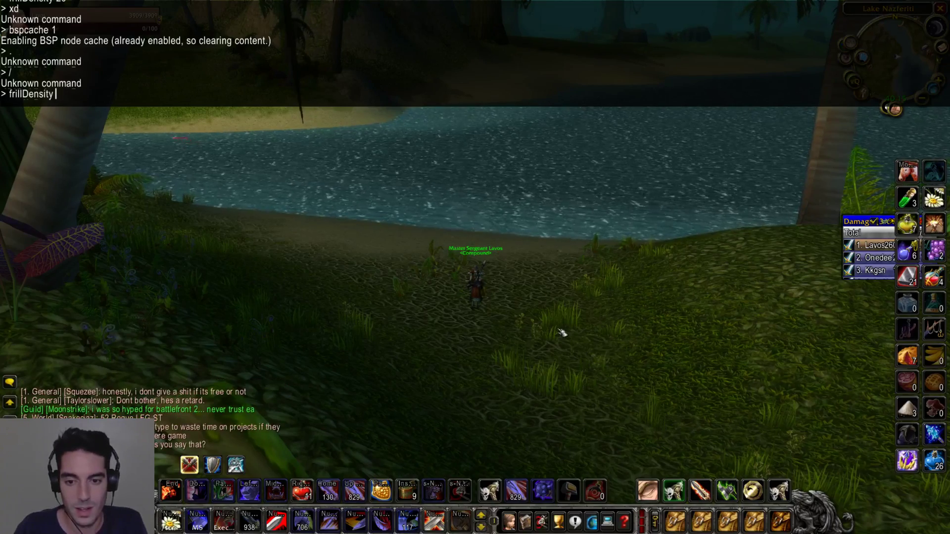
pyautogui.moveTo(484, 331); pyautogui.dragTo(610, 324)
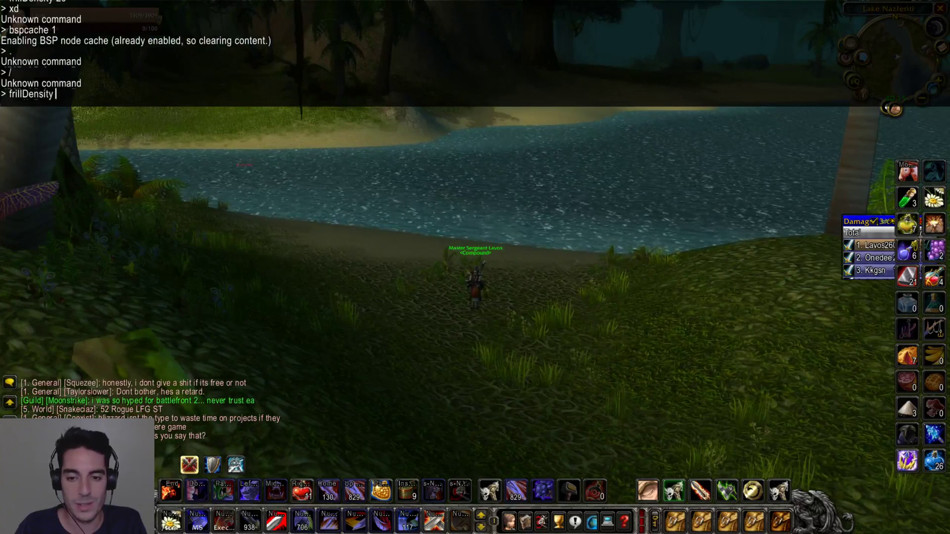
pyautogui.moveTo(545, 260)
pyautogui.mouseDown()
pyautogui.moveTo(732, 280)
pyautogui.moveTo(545, 261)
pyautogui.mouseUp()
pyautogui.press('d')
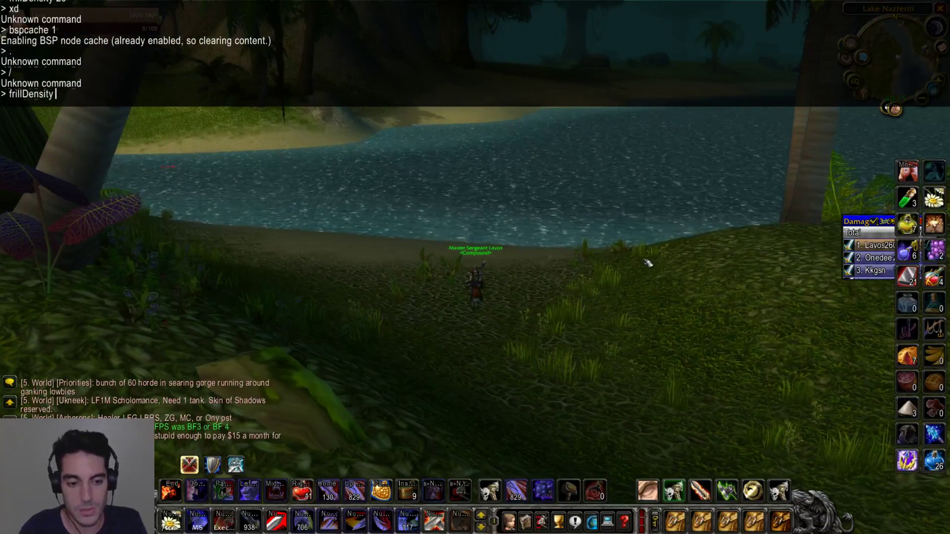
pyautogui.write('256')
pyautogui.press('Return')
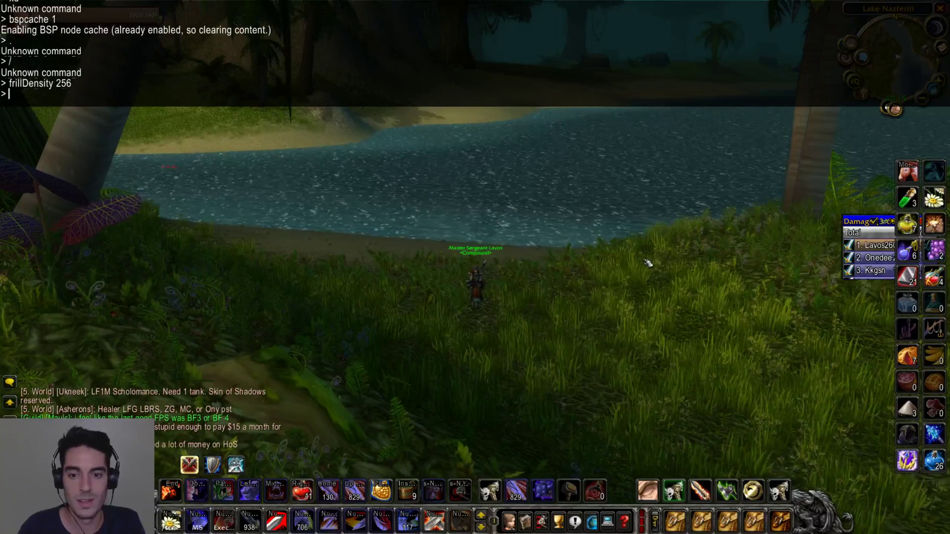
# Rotate the camera around the lake shore to inspect the thicker grass
pyautogui.moveTo(502, 280); pyautogui.dragTo(529, 251)
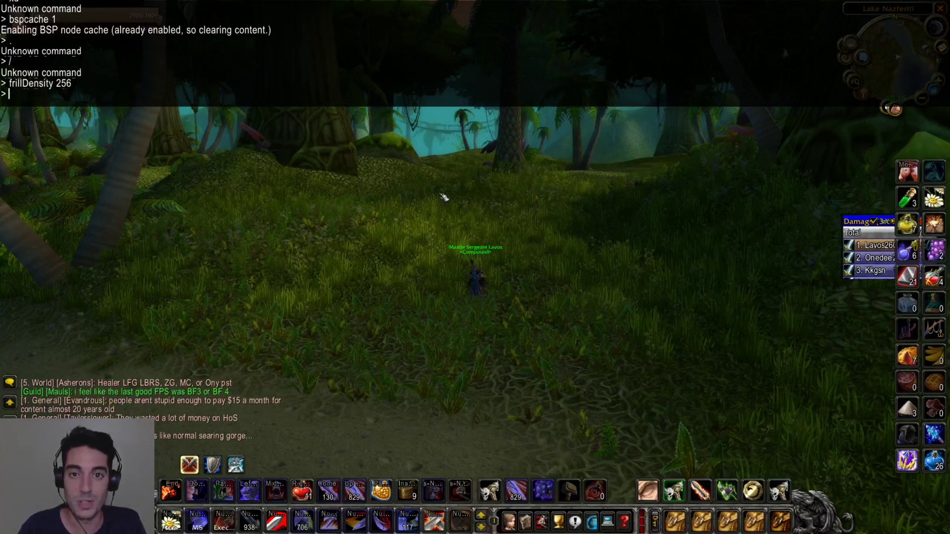
pyautogui.moveTo(444, 196); pyautogui.dragTo(693, 213)
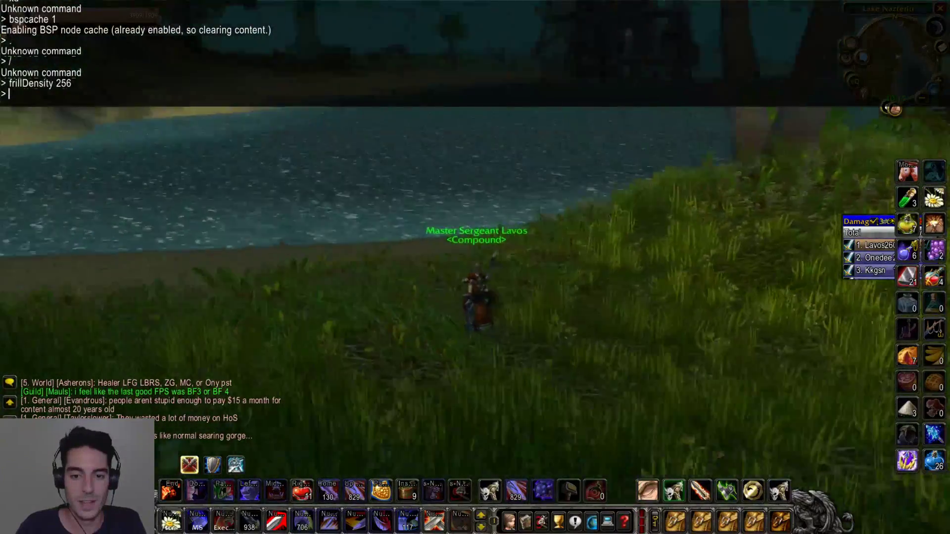
pyautogui.moveTo(544, 209); pyautogui.dragTo(474, 210)
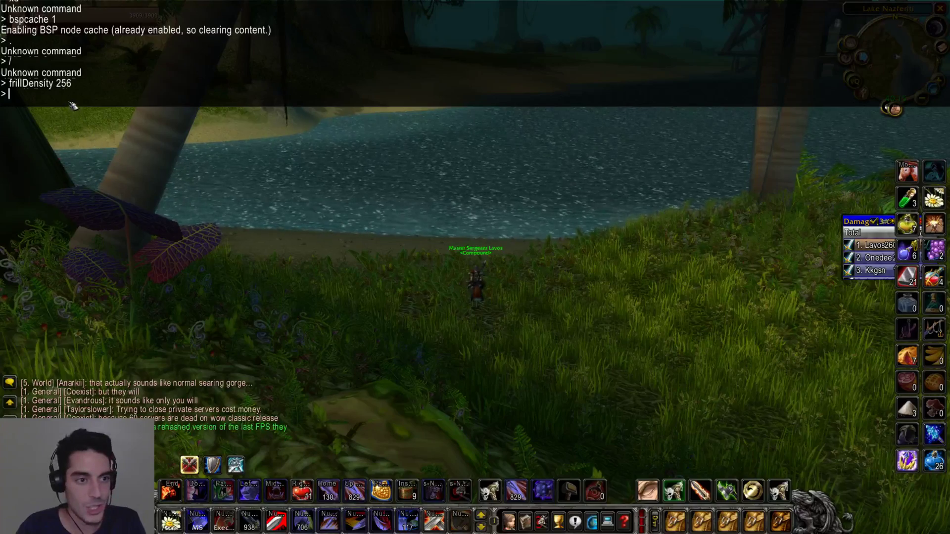
# Run gxrestart to reload the graphics, then type ffxglow at the prompt
pyautogui.write('gxres')
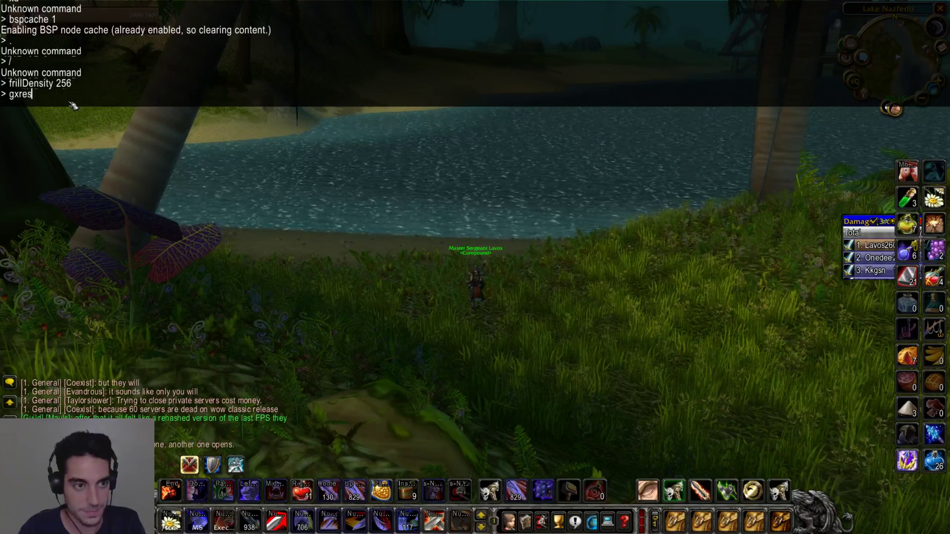
pyautogui.write('tart')
pyautogui.press('Return')
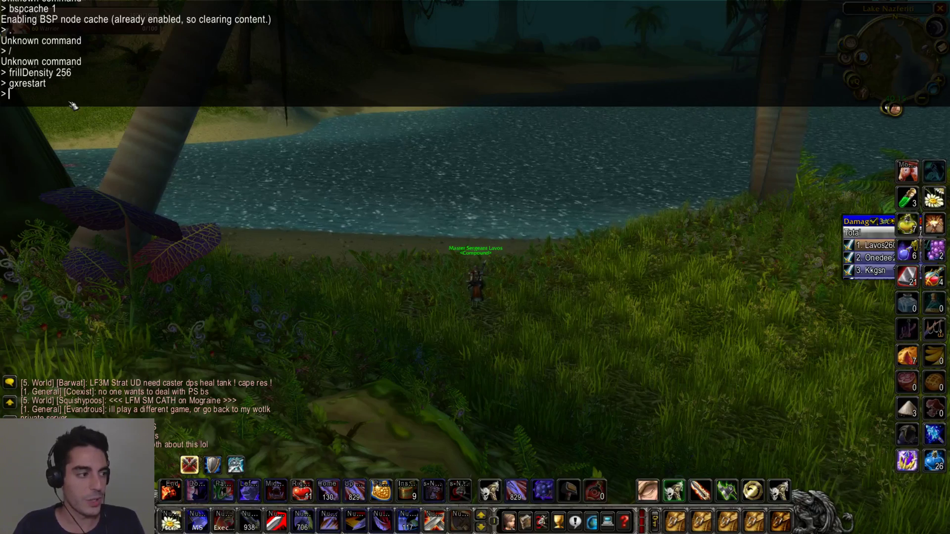
pyautogui.write('ffxglow')
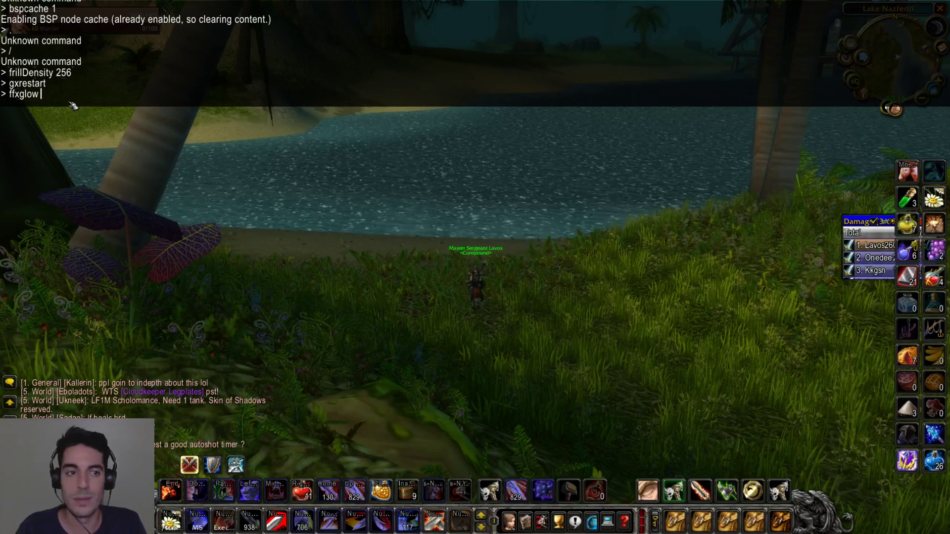
# Correct the prompt to frillDensity 100 and submit it
pyautogui.press('BackSpace')
pyautogui.press('BackSpace')
pyautogui.press('BackSpace')
pyautogui.press('BackSpace')
pyautogui.press('BackSpace')
pyautogui.press('BackSpace')
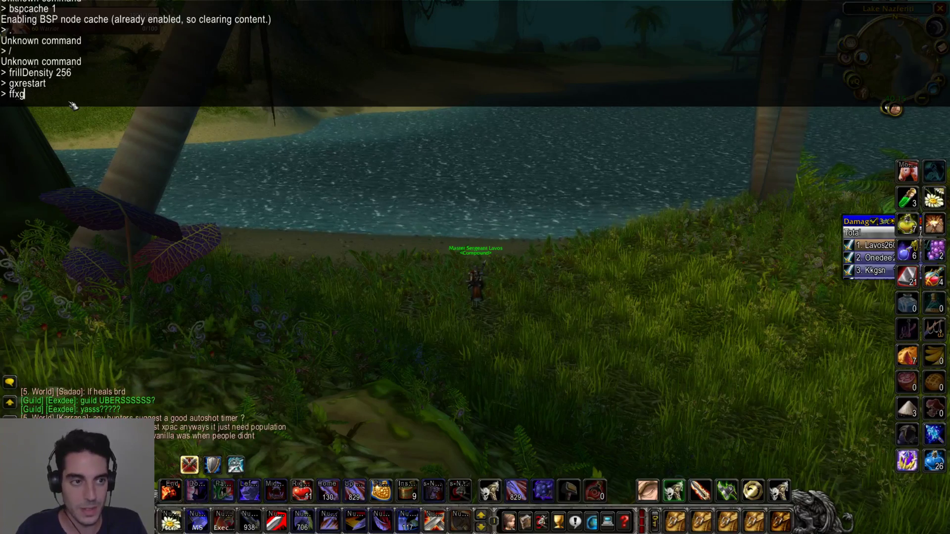
pyautogui.press('BackSpace')
pyautogui.write('rillD')
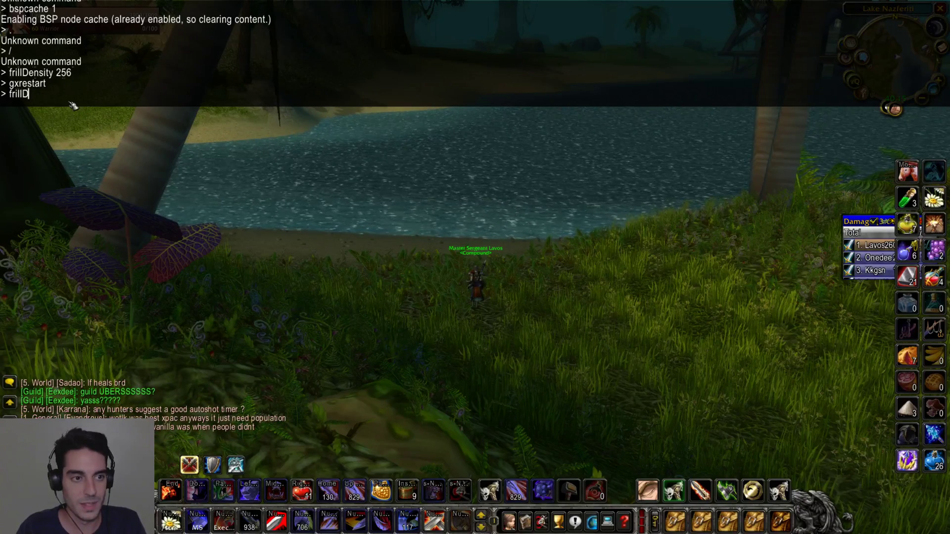
pyautogui.write('ensity ')
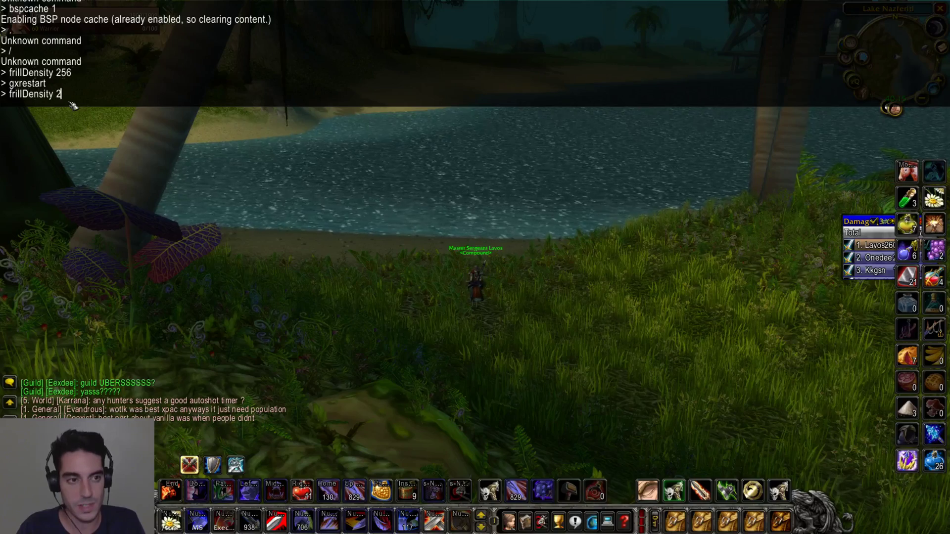
pyautogui.write('100')
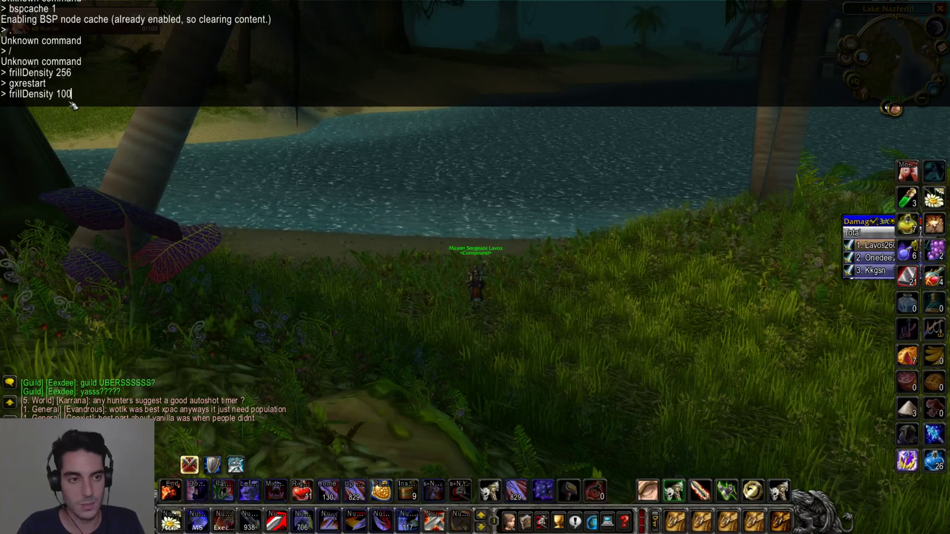
pyautogui.press('Return')
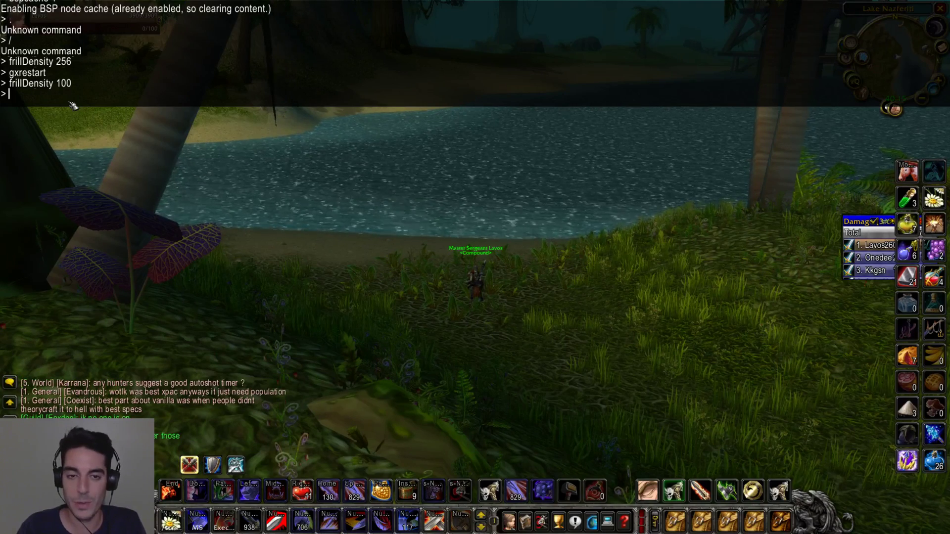
# Turn the glow on with ffxglow 1, then off with ffxglow 0
pyautogui.write('f')
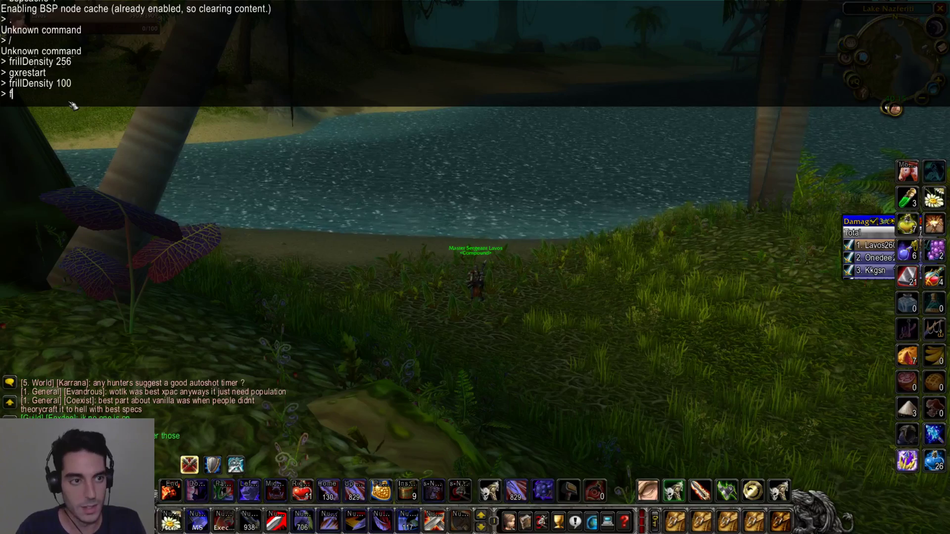
pyautogui.write('fx')
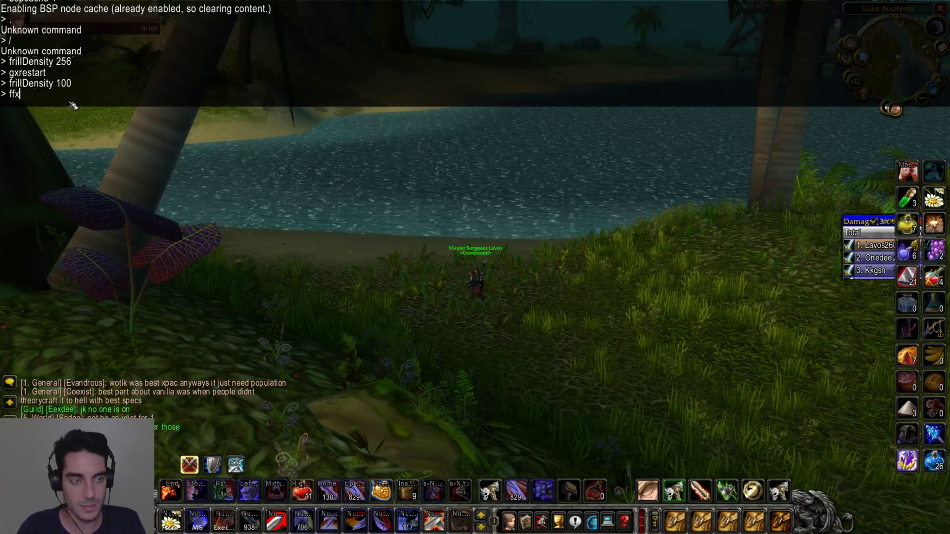
pyautogui.write('glow 1')
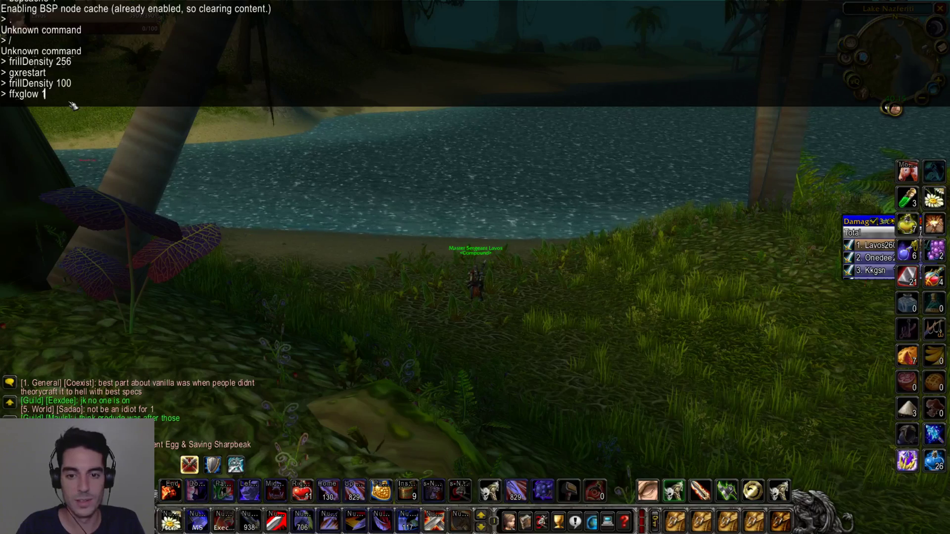
pyautogui.press('Return')
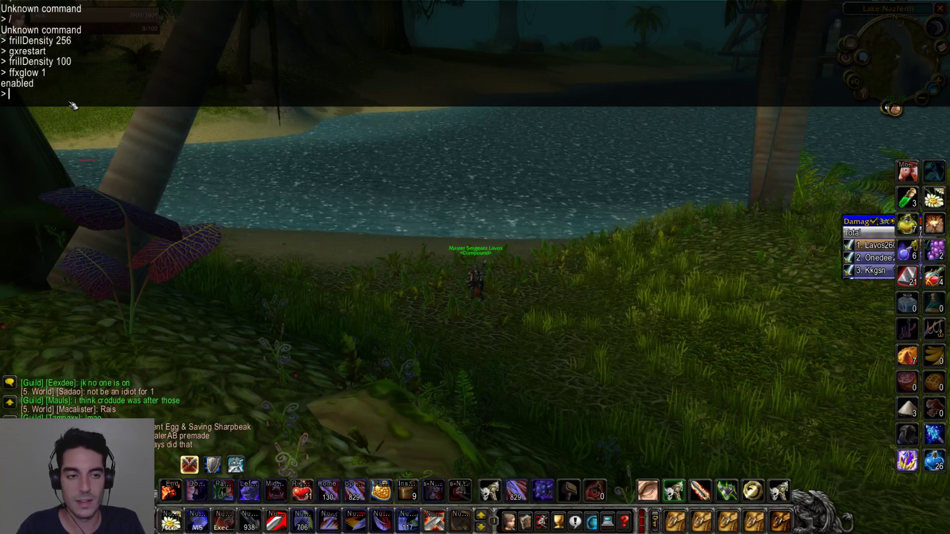
pyautogui.write('ffxglow 0')
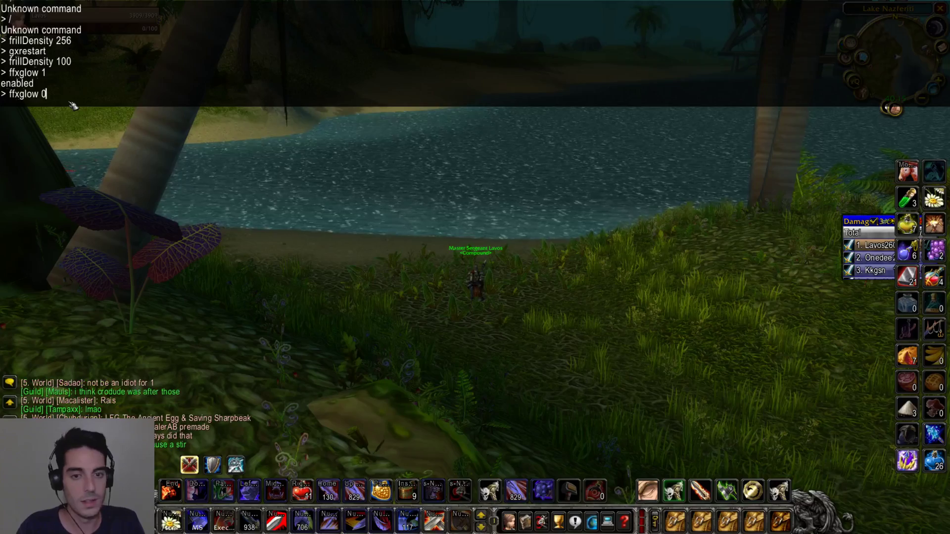
pyautogui.press('Return')
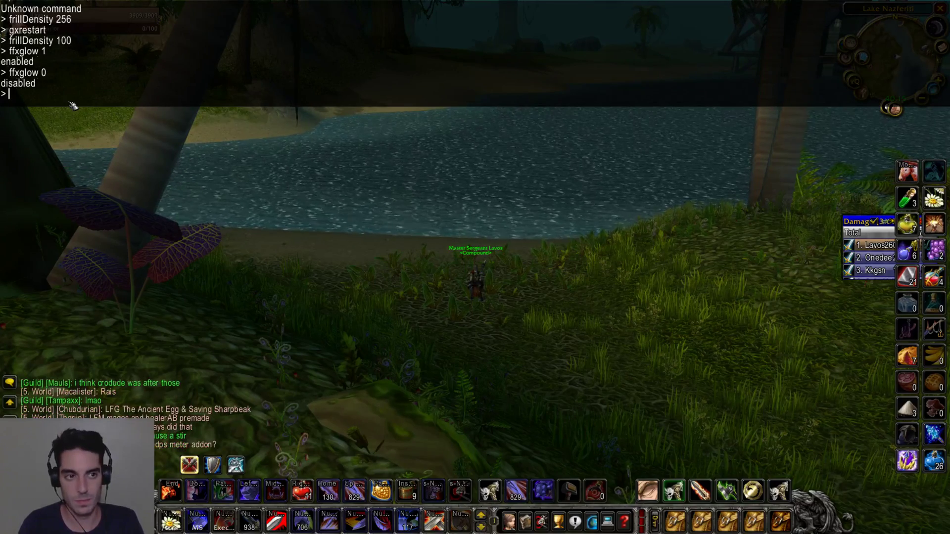